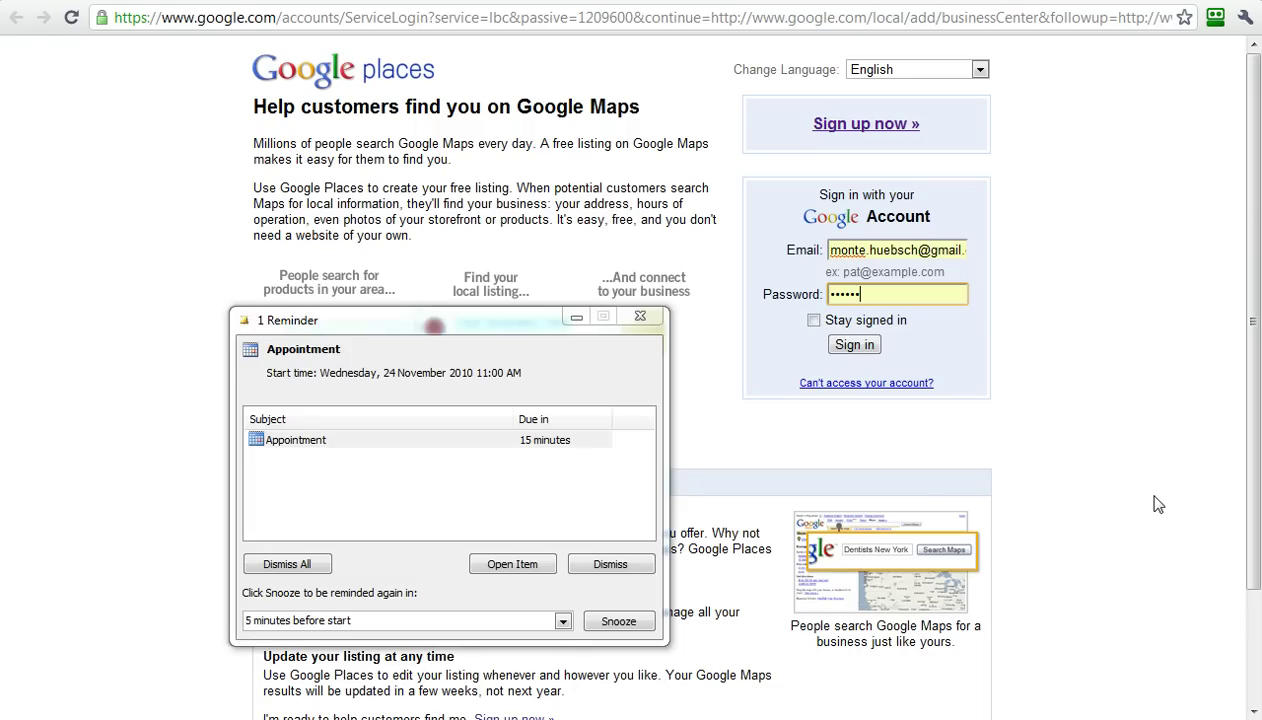
Snooze the appointment reminder for 15 minutes
left_click(563, 621)
left_click(526, 690)
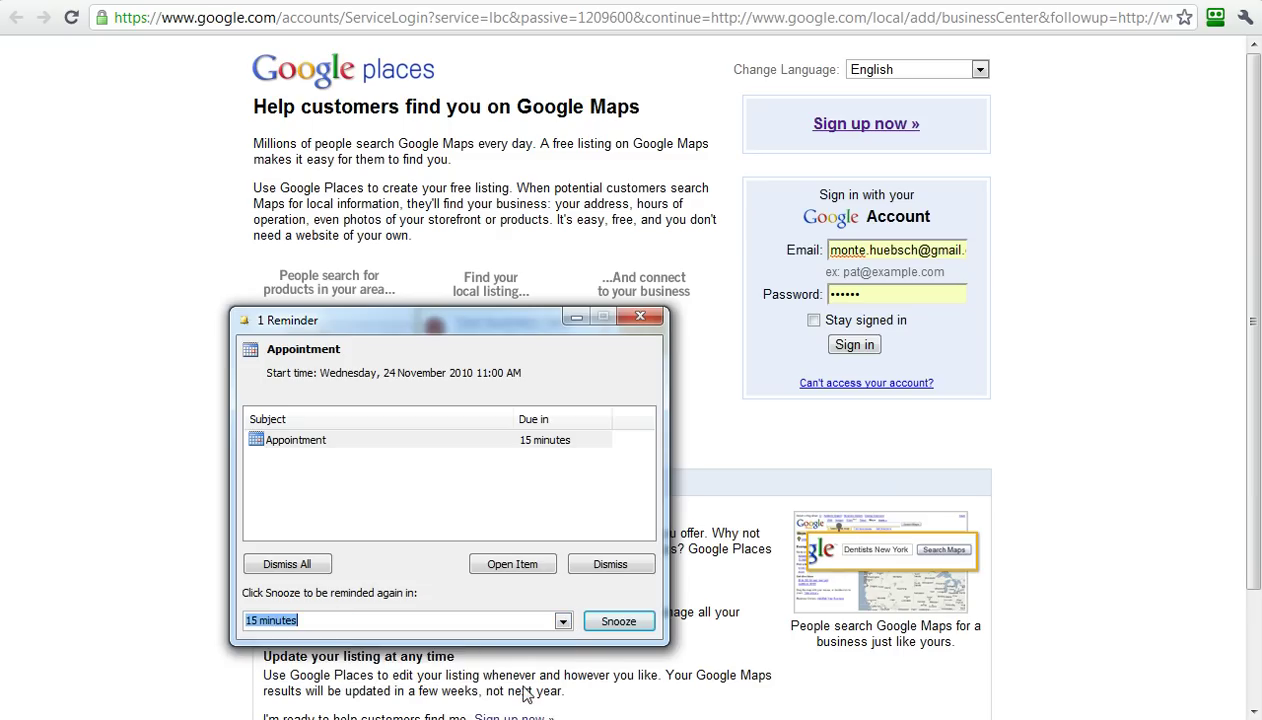
left_click(628, 618)
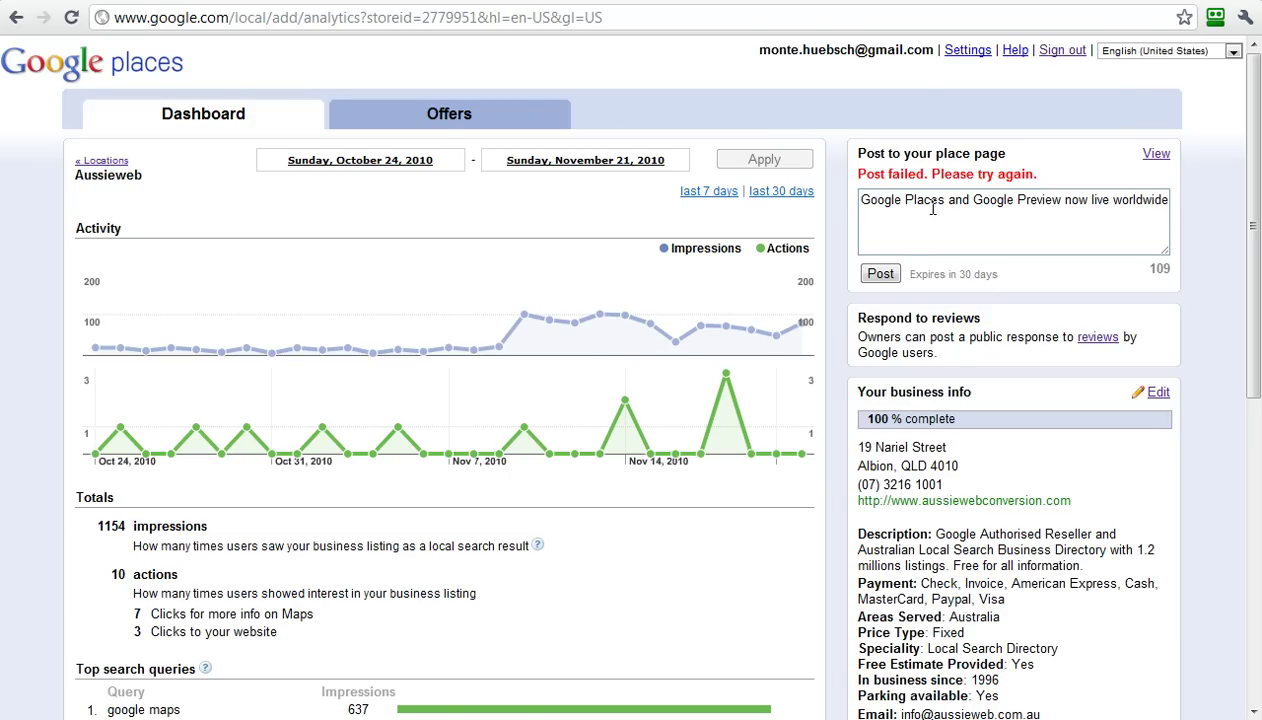
Examine the Aussieweb dashboard's activity totals, top search queries, and business info, including completeness, payment types and business hours
scroll(611, 248, "down", 3)
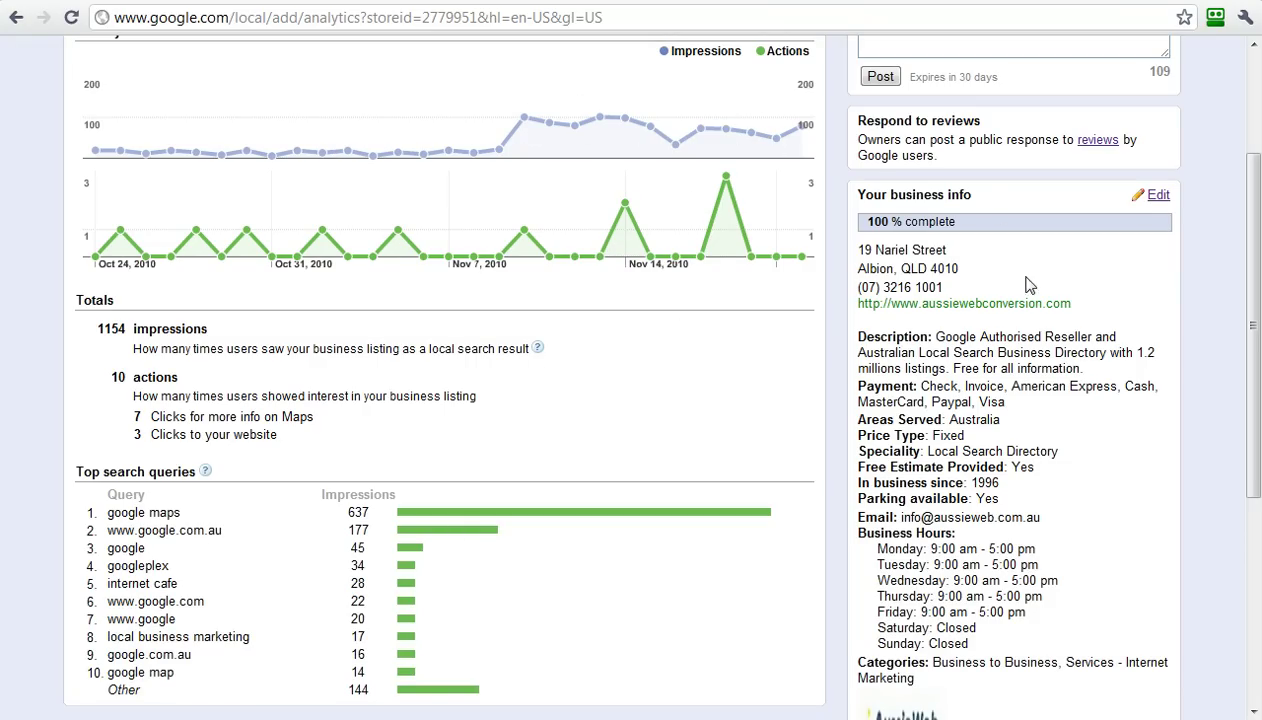
scroll(1026, 283, "up", 1)
left_click_drag(989, 314, 840, 320)
scroll(1018, 380, "down", 1)
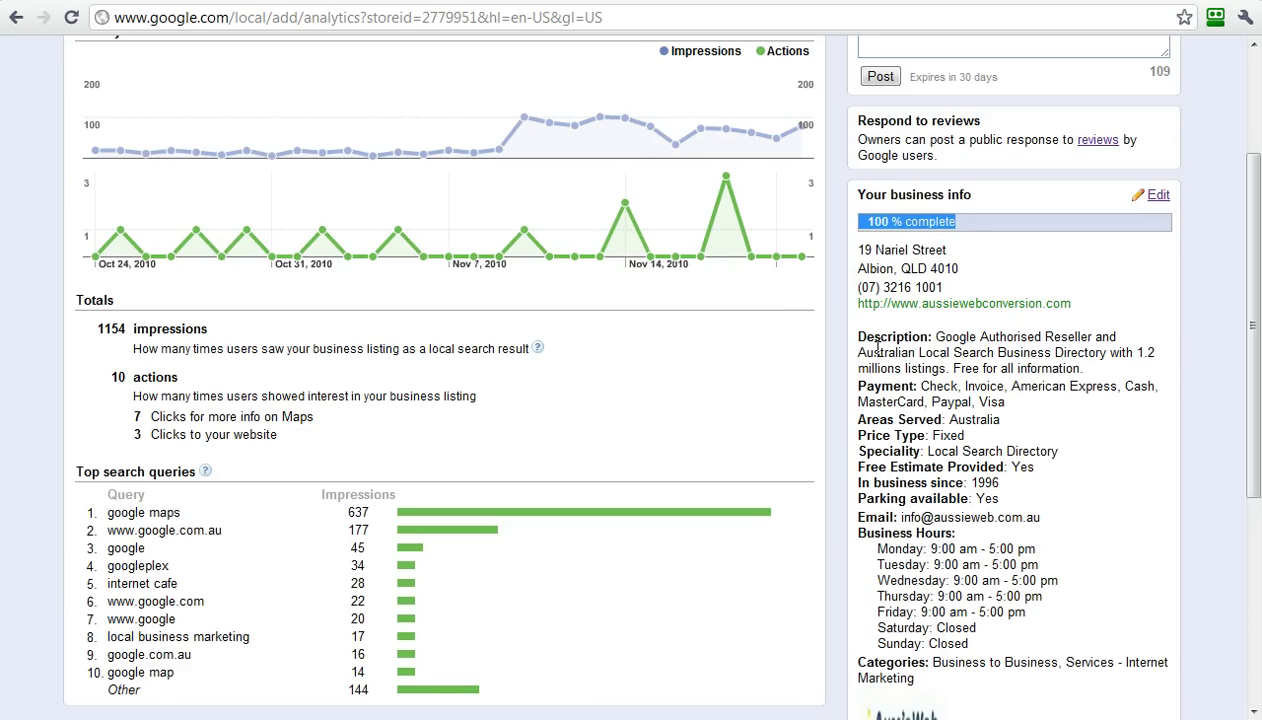
left_click_drag(886, 388, 895, 597)
scroll(1092, 592, "down", 1)
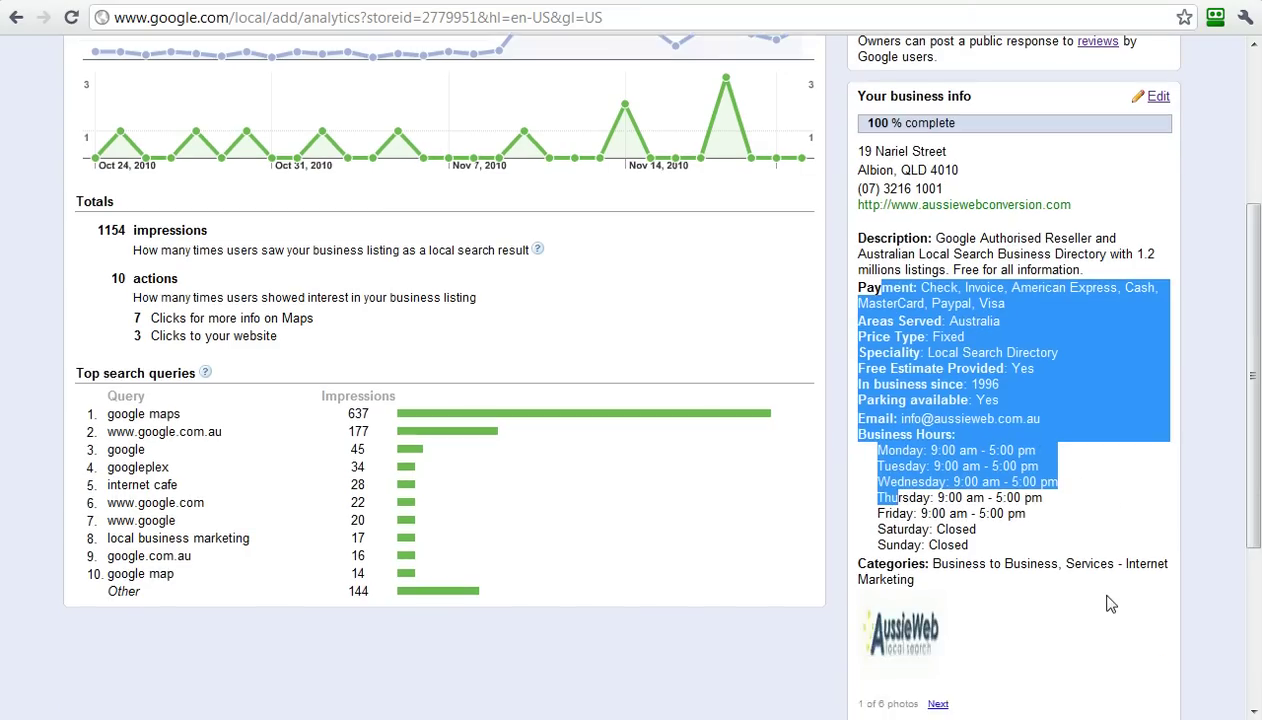
scroll(1140, 362, "up", 2)
Open the Aussieweb listing for editing and review its basic information, categories, service area settings and list of areas served
left_click(1157, 293)
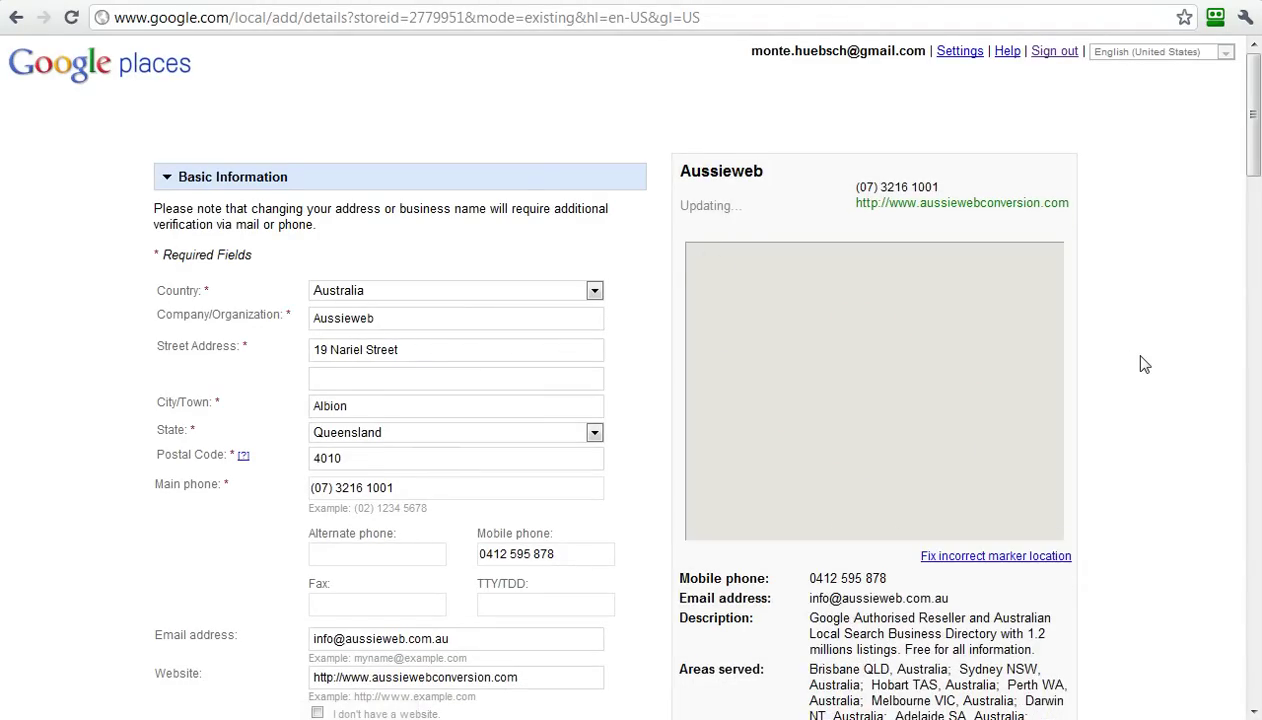
scroll(1100, 360, "down", 5)
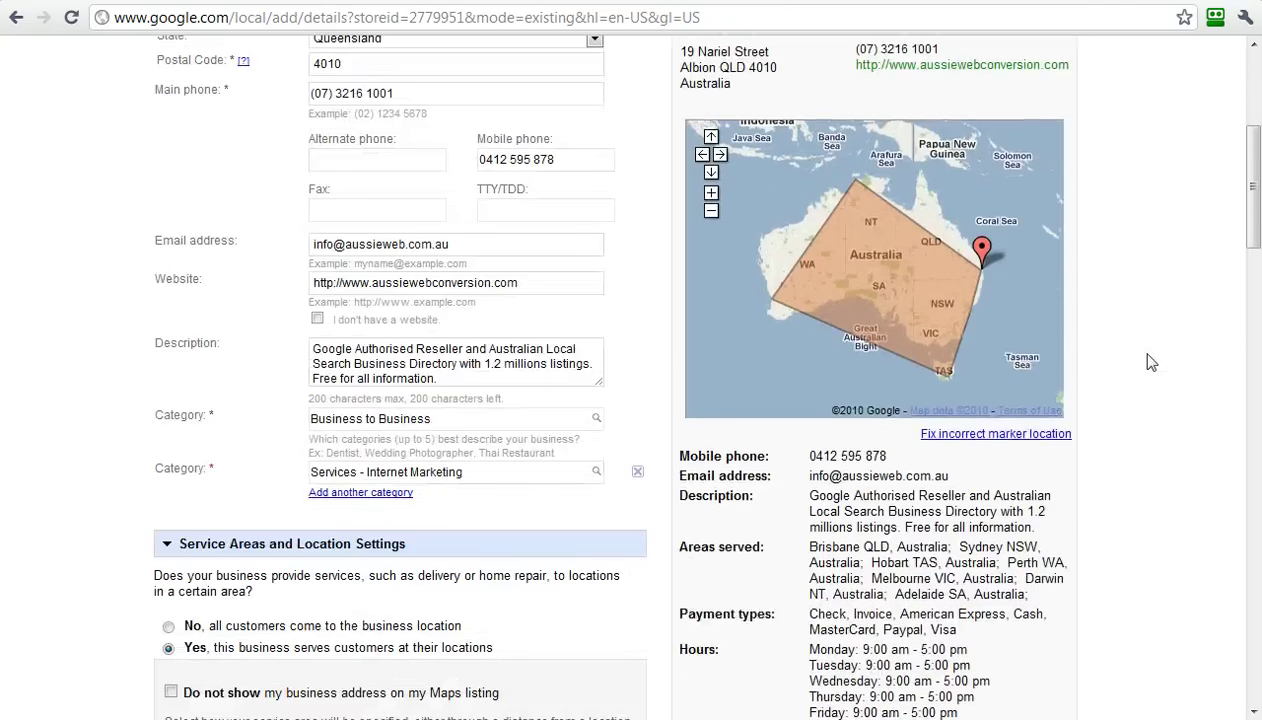
scroll(687, 370, "down", 2)
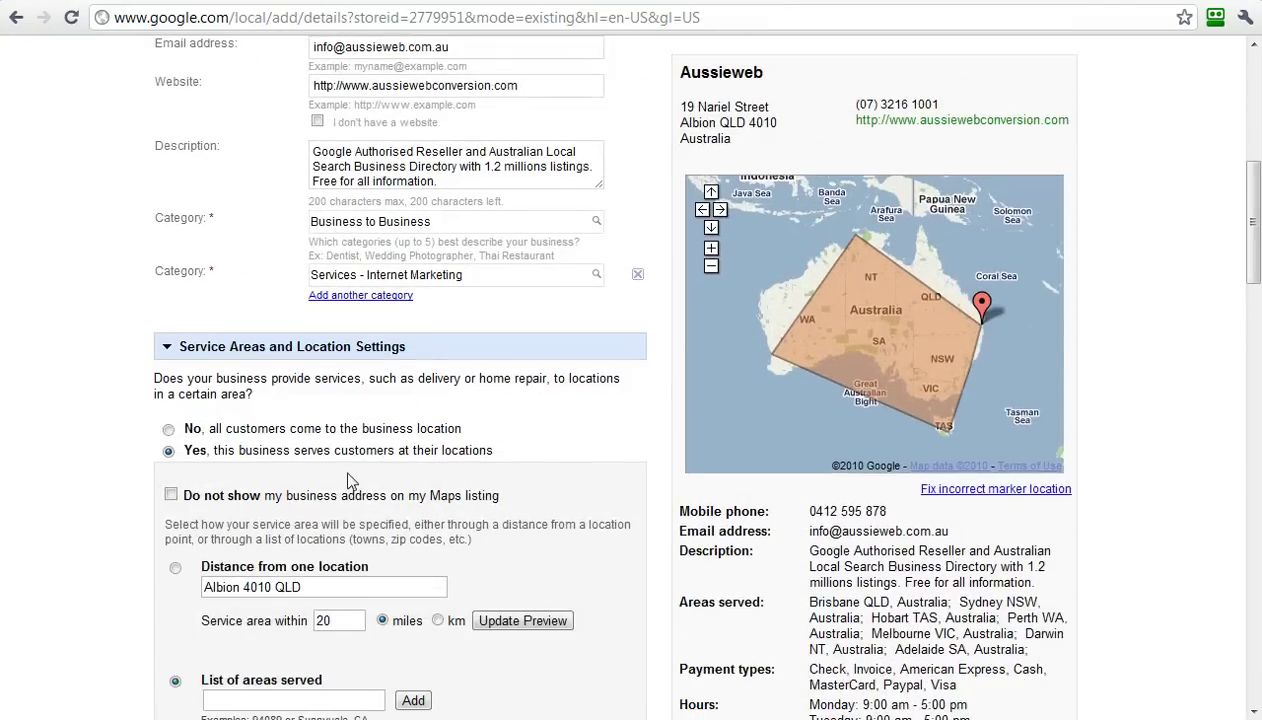
scroll(628, 456, "down", 2)
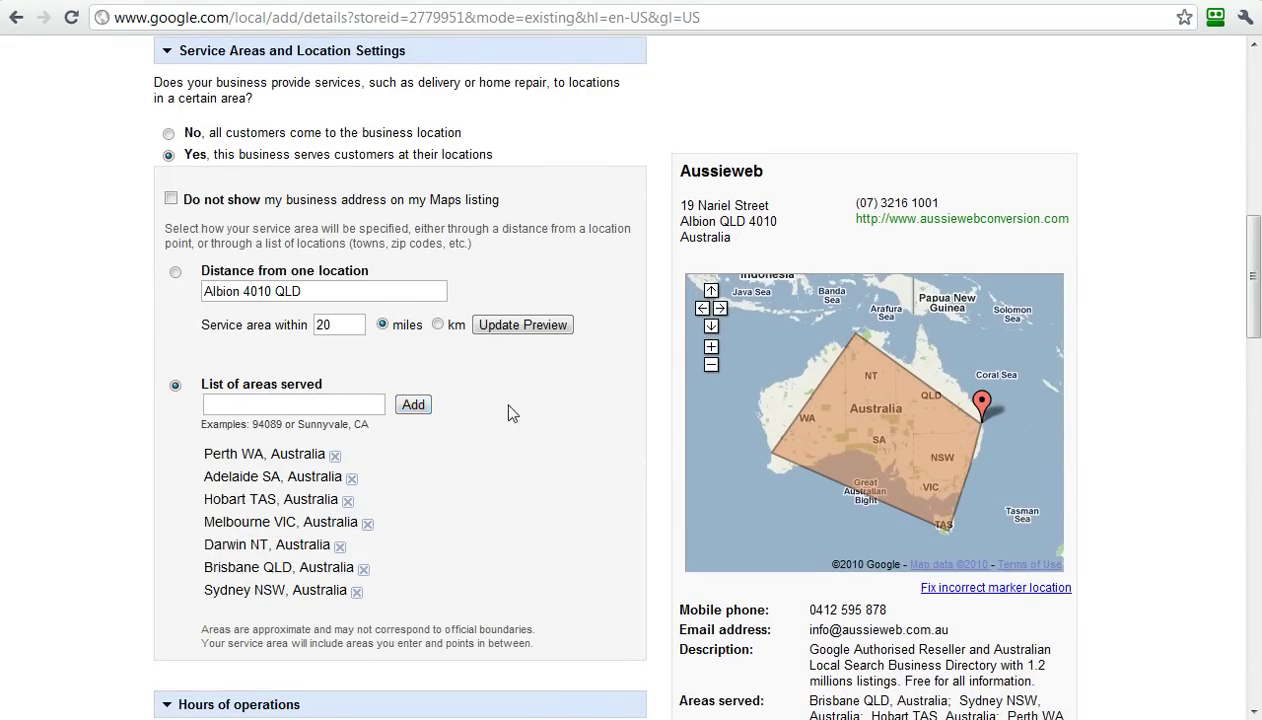
scroll(1180, 476, "up", 10)
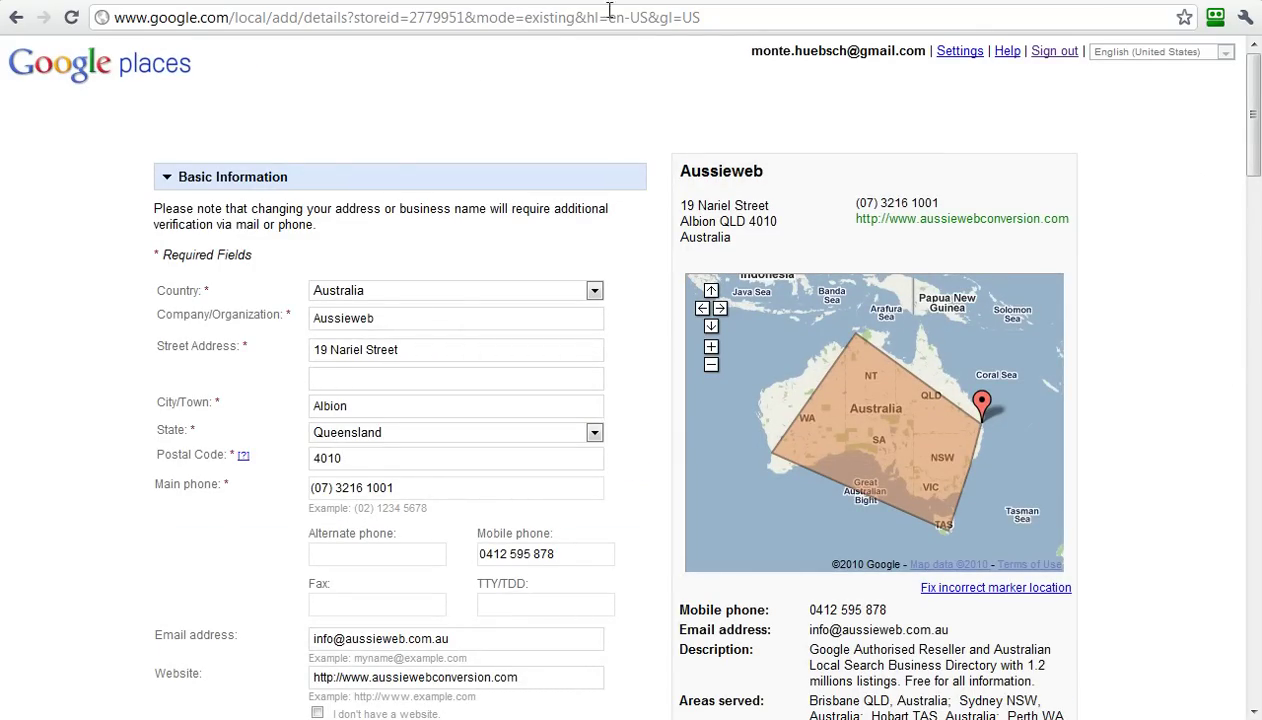
scroll(592, 414, "down", 2)
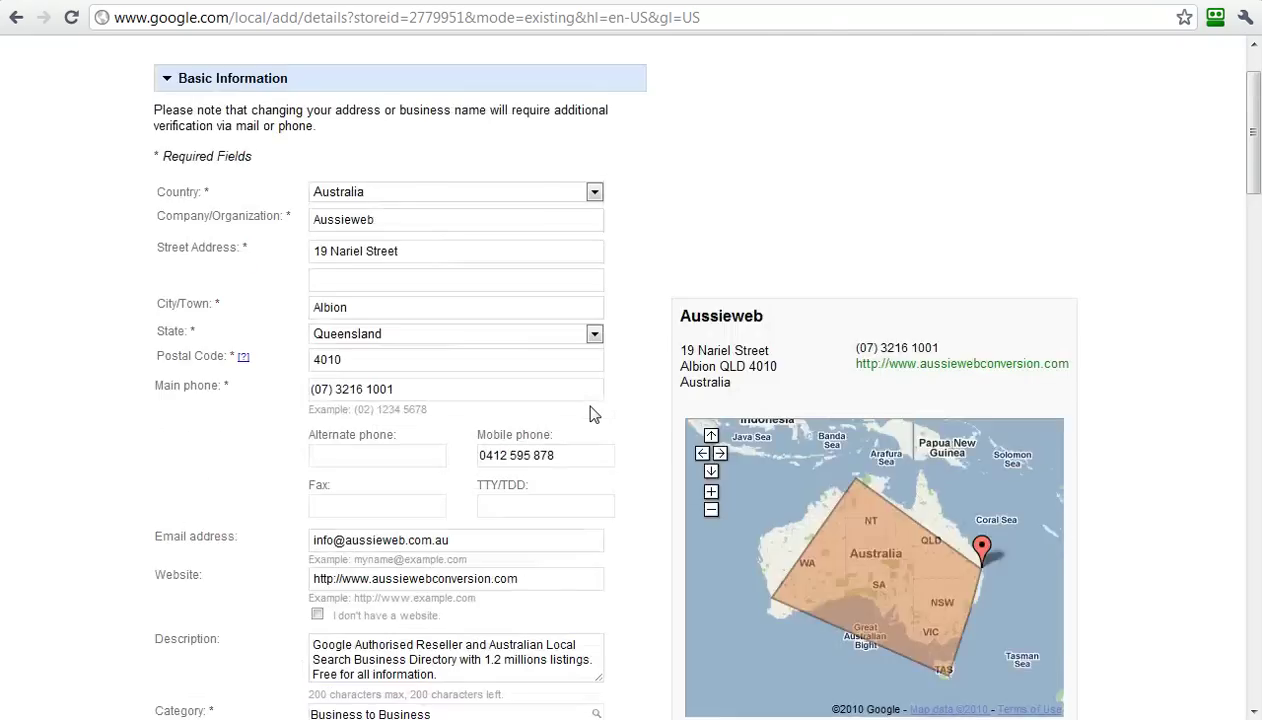
scroll(592, 414, "up", 2)
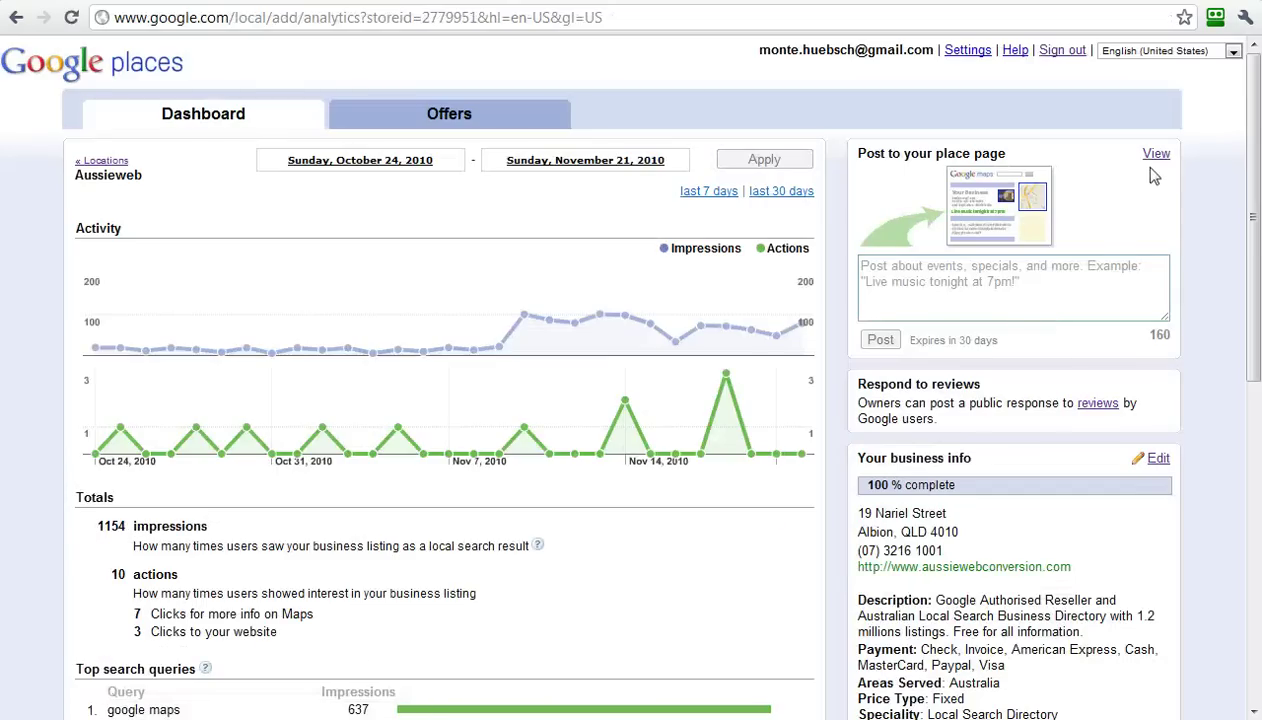
View the Aussieweb place page on Google Maps and examine its details, photos, videos, offers and user reviews
left_click(1155, 155)
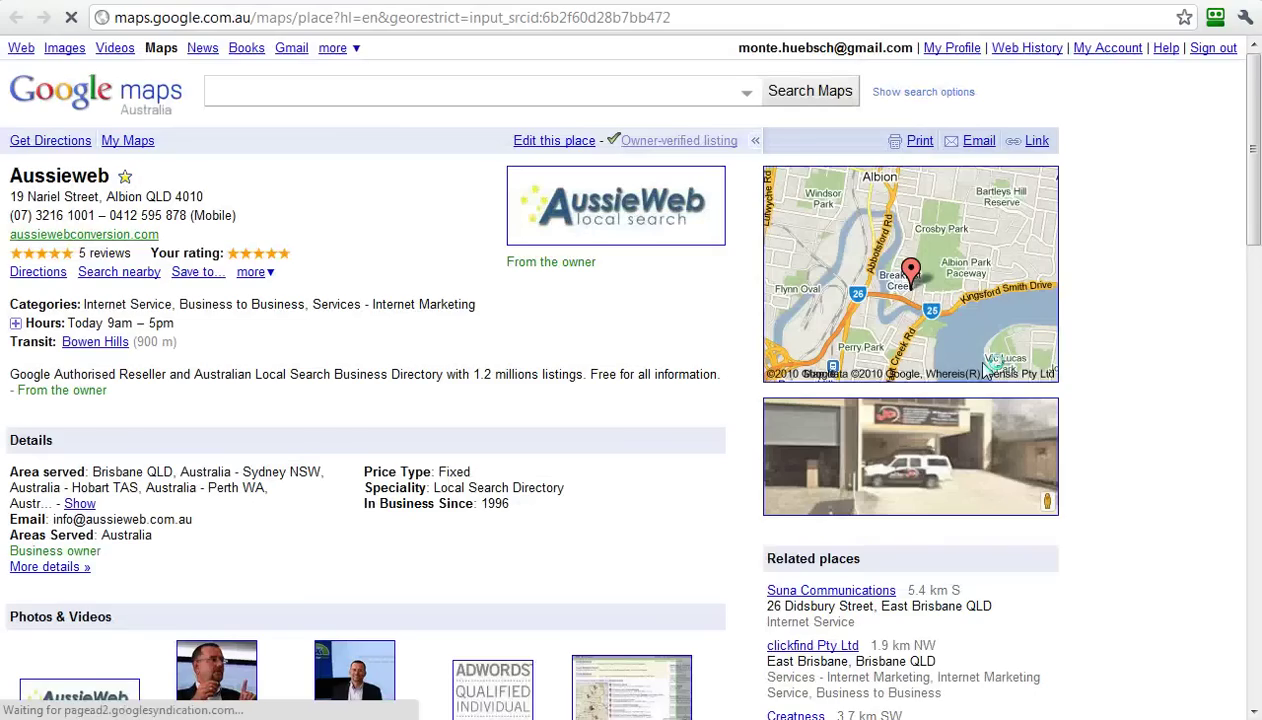
scroll(630, 238, "down", 1)
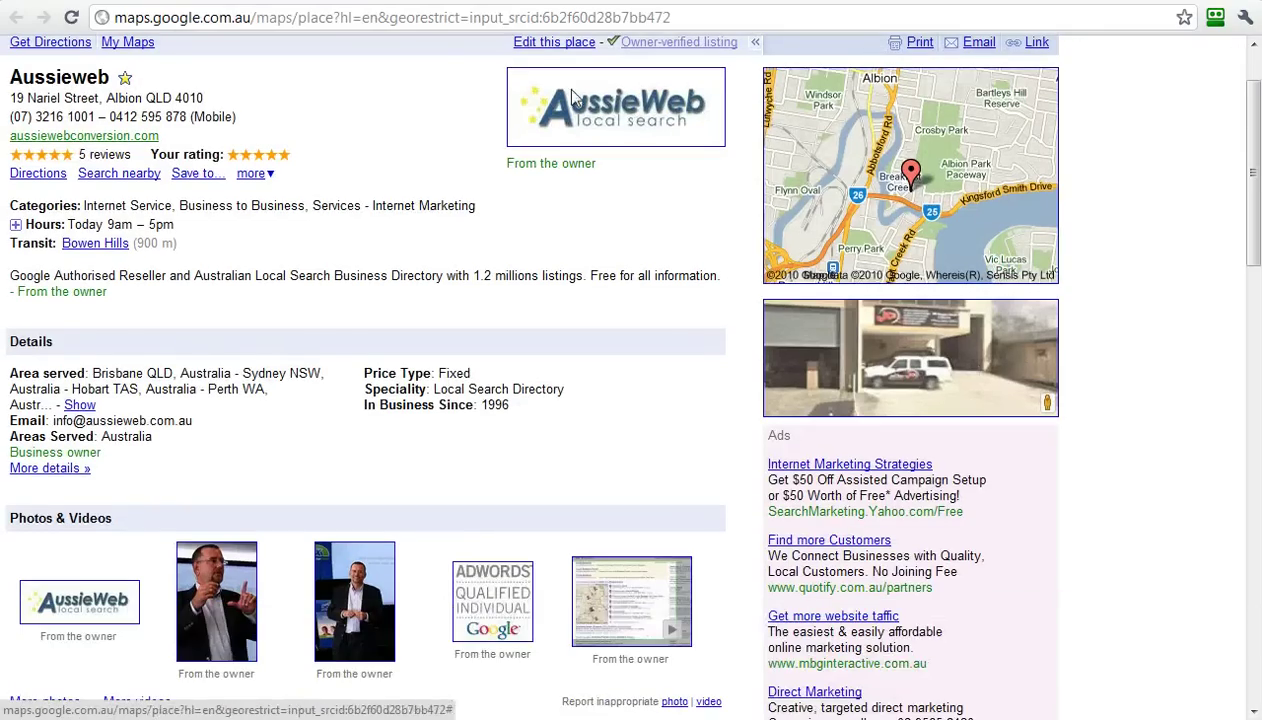
scroll(524, 612, "down", 2)
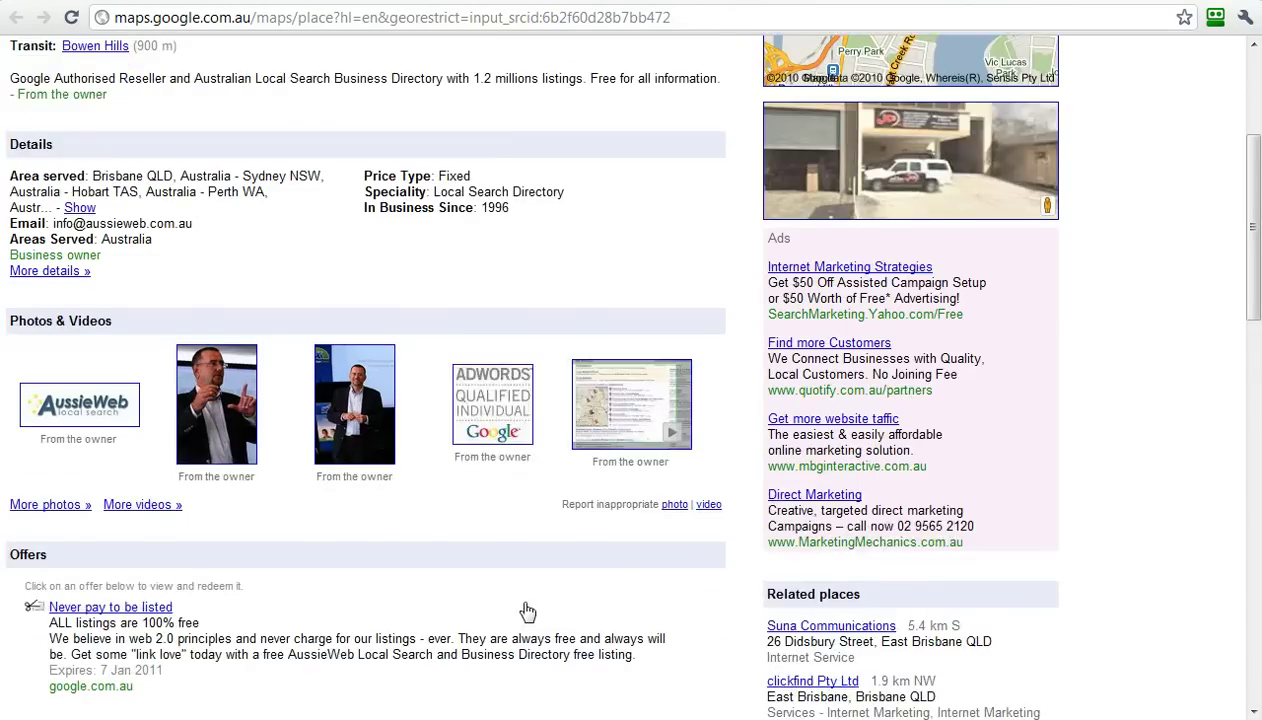
scroll(524, 611, "down", 2)
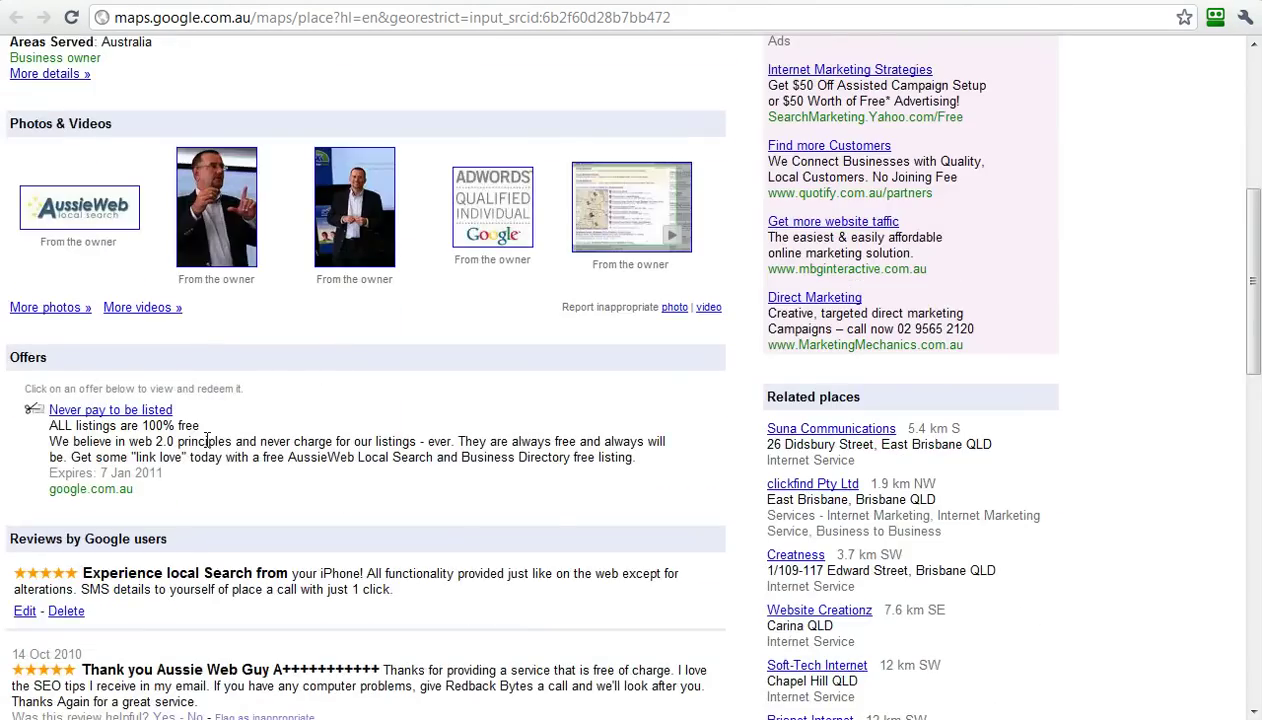
scroll(229, 437, "down", 2)
scroll(163, 530, "down", 1)
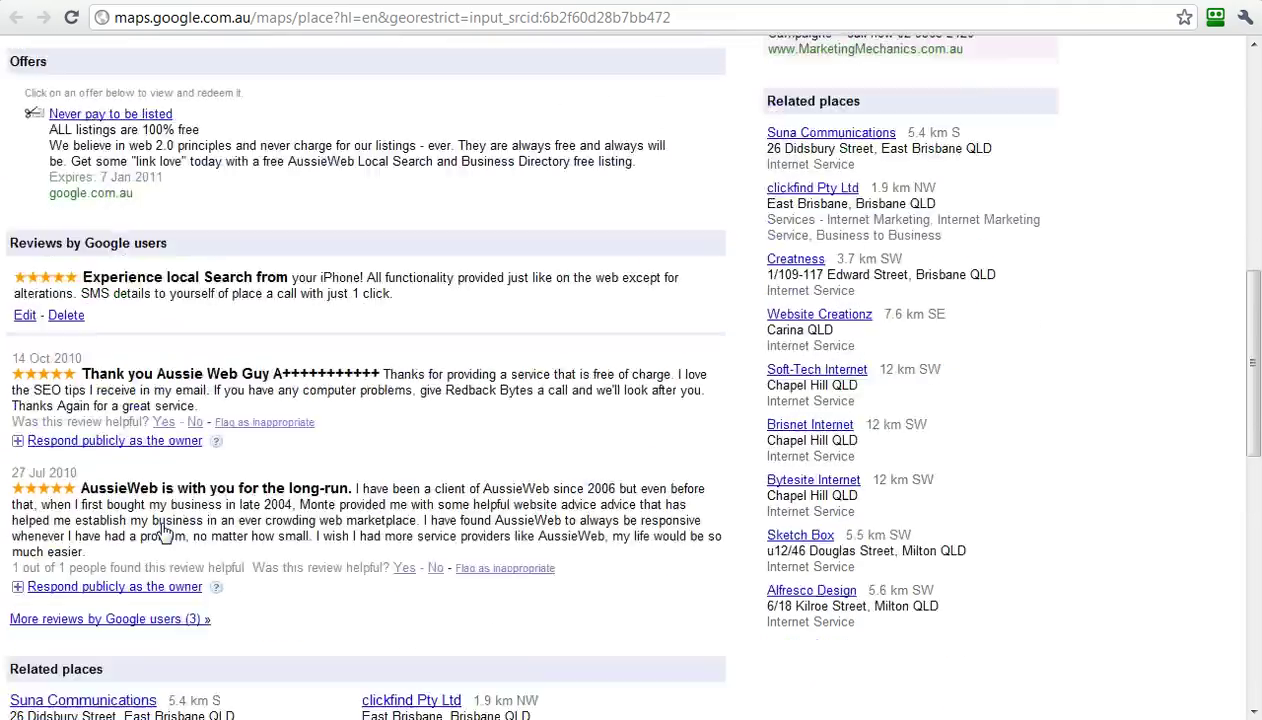
scroll(163, 530, "down", 1)
scroll(338, 479, "up", 9)
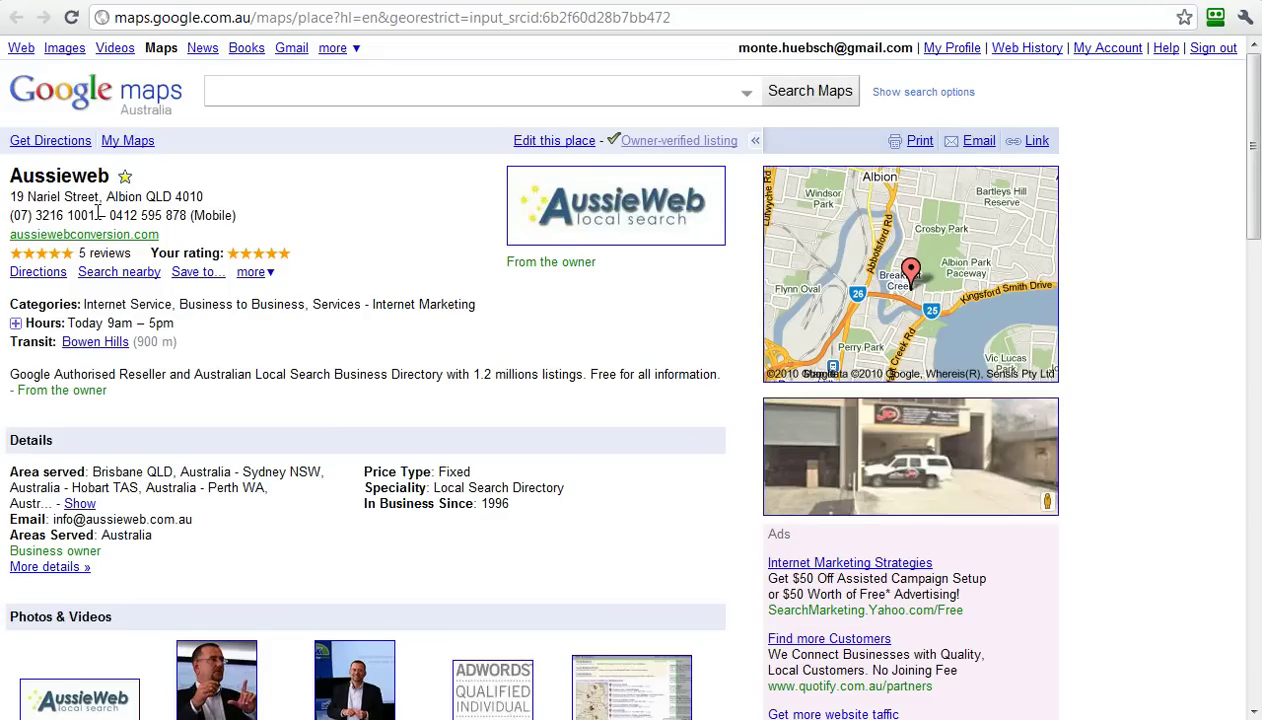
Highlight the business's main phone number and mobile number on the place page
left_click_drag(98, 212, 13, 214)
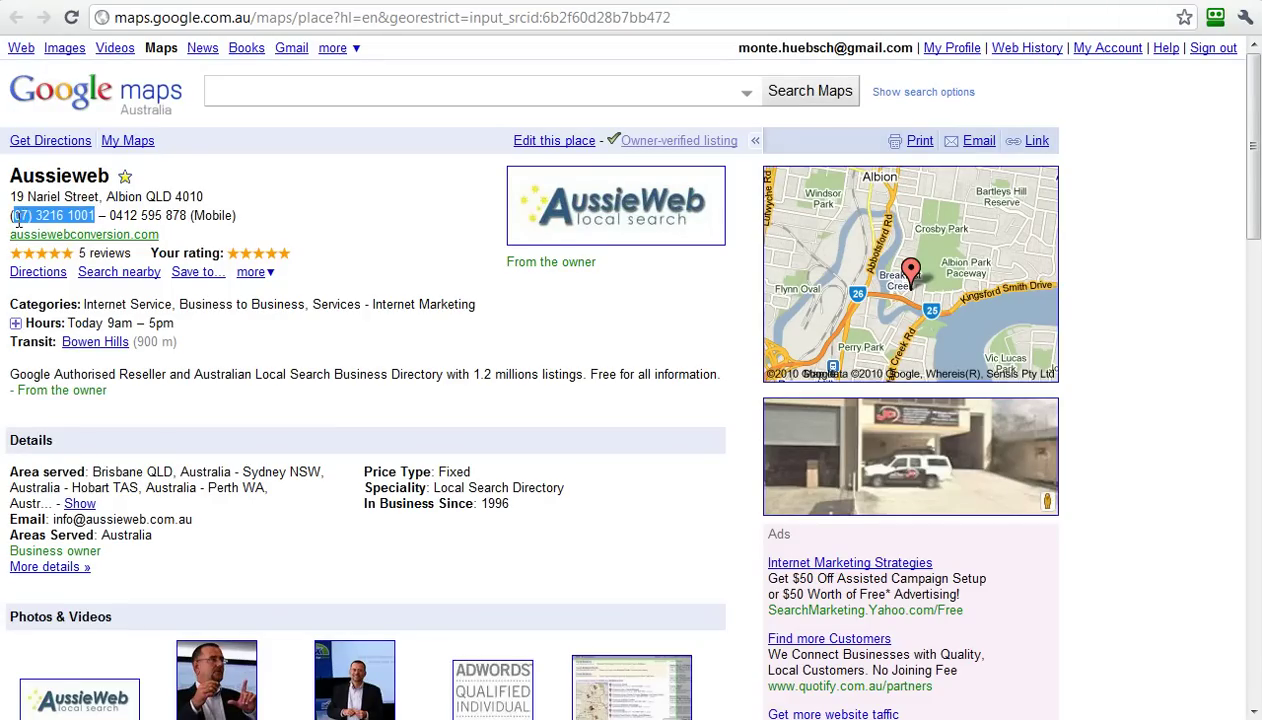
left_click(575, 531)
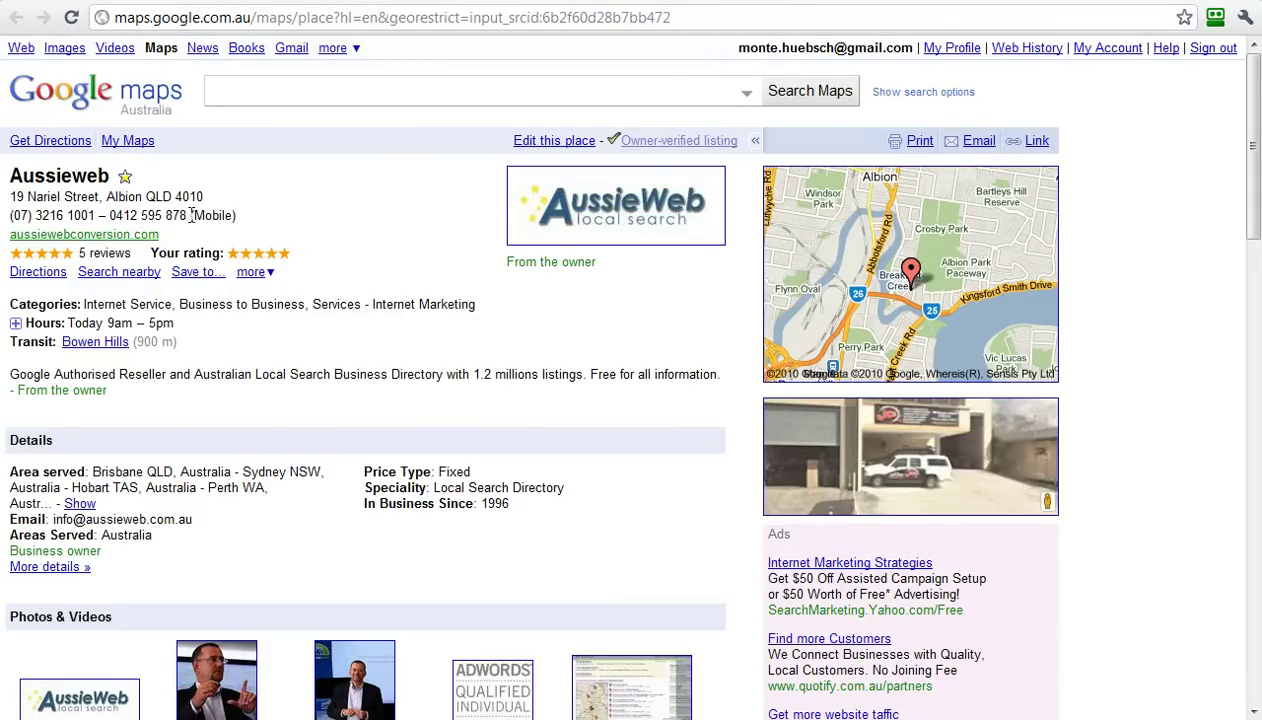
left_click_drag(190, 215, 115, 232)
left_click(308, 428)
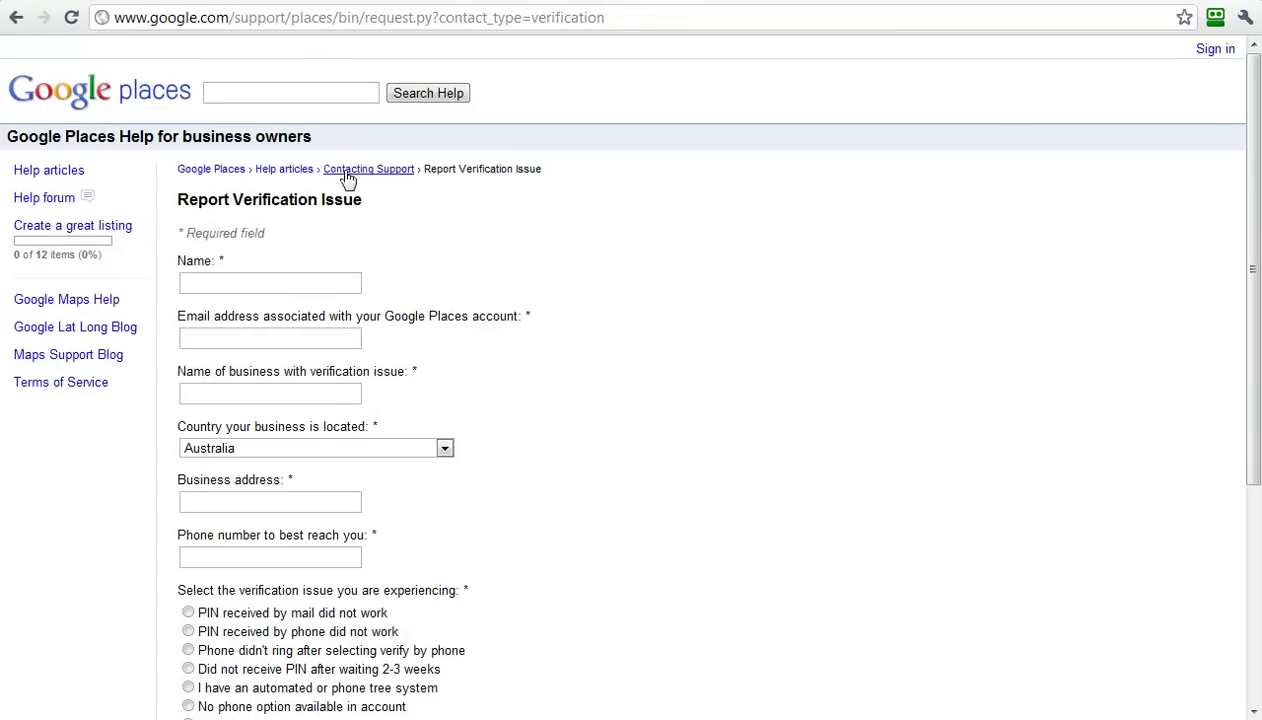
Review the Report Verification Issue form's required fields and its list of verification issue options
scroll(640, 450, "down", 5)
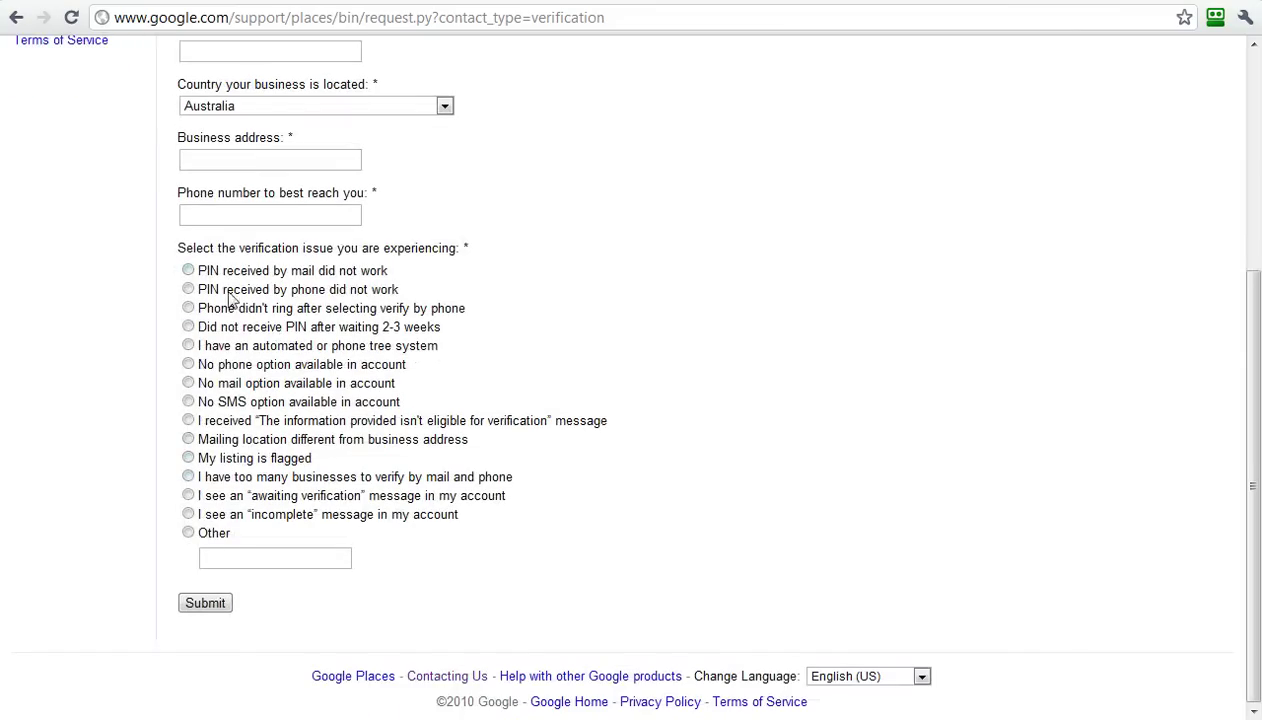
scroll(700, 488, "up", 5)
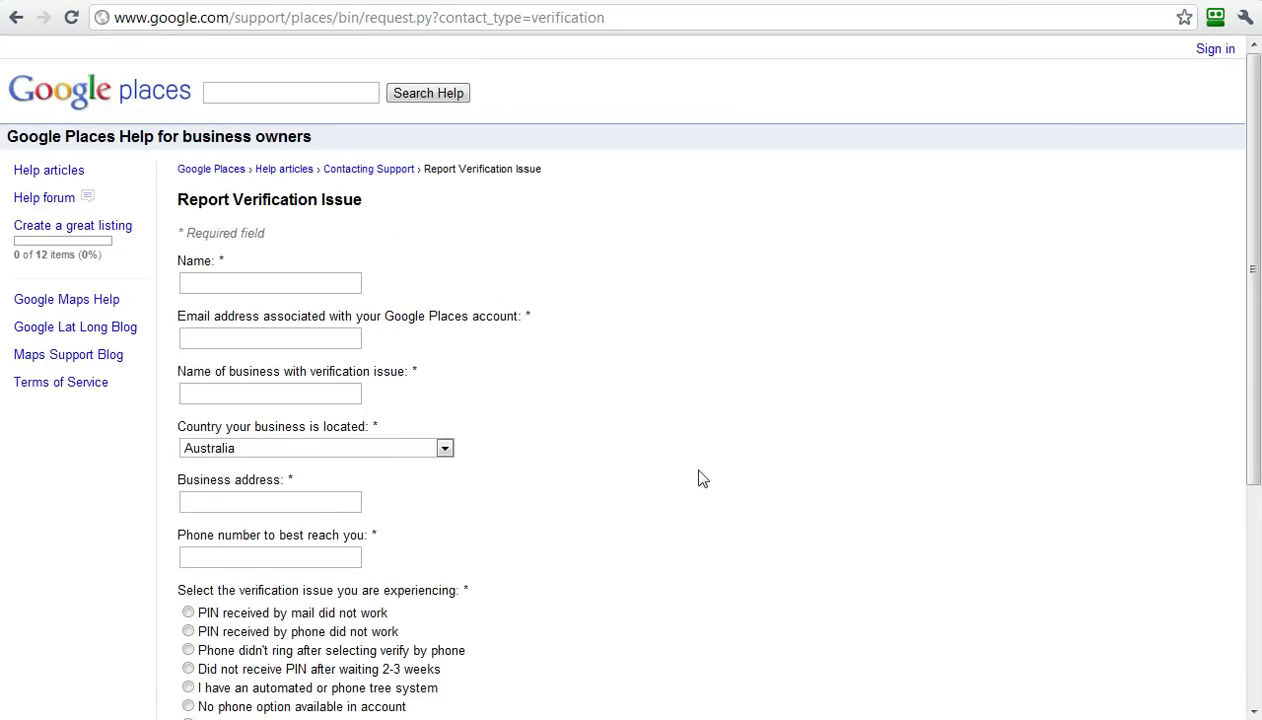
scroll(693, 450, "down", 5)
scroll(695, 446, "up", 5)
Select the verification form's web address, switch to Notepad and highlight the same address there
left_click(624, 21)
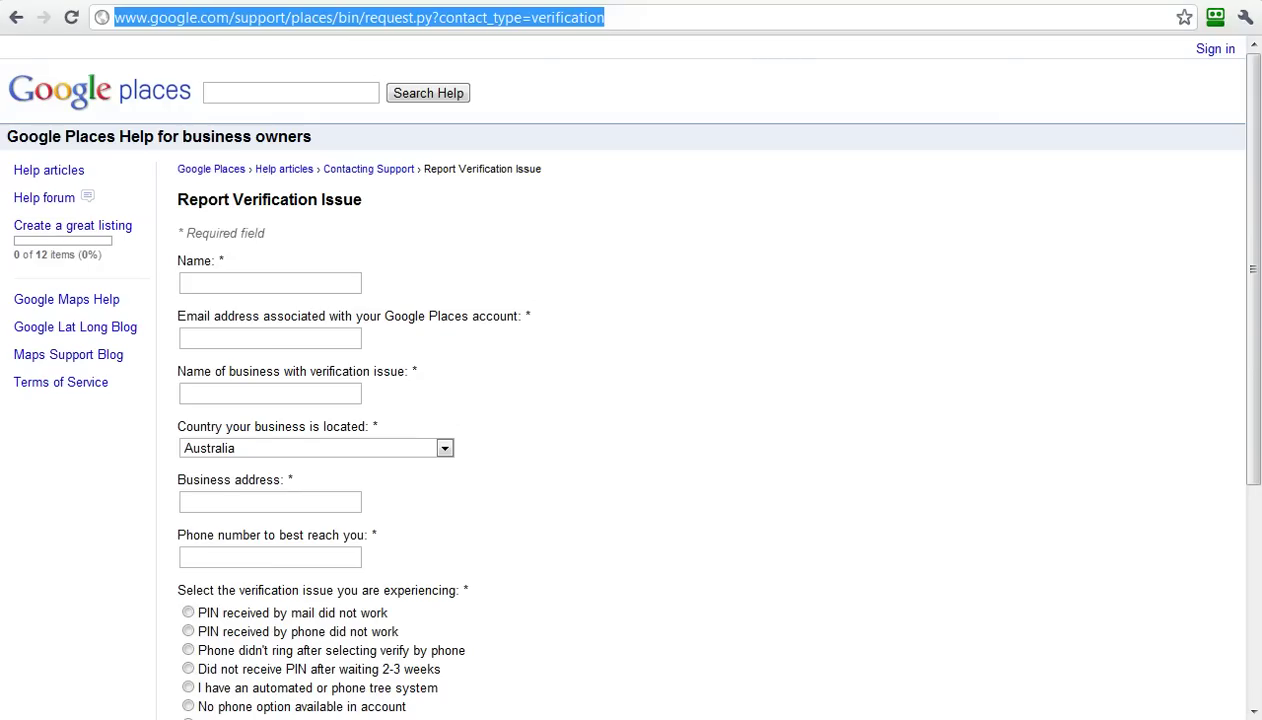
key("alt+Tab")
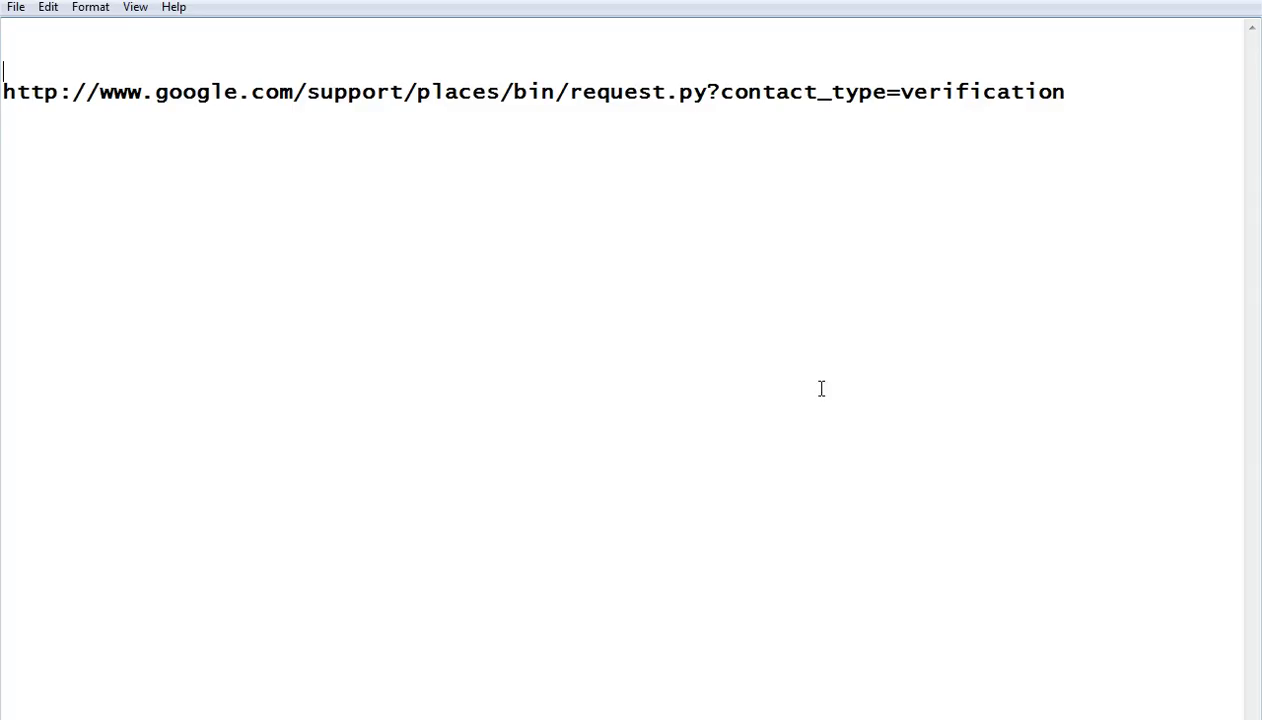
left_click_drag(1093, 90, 49, 73)
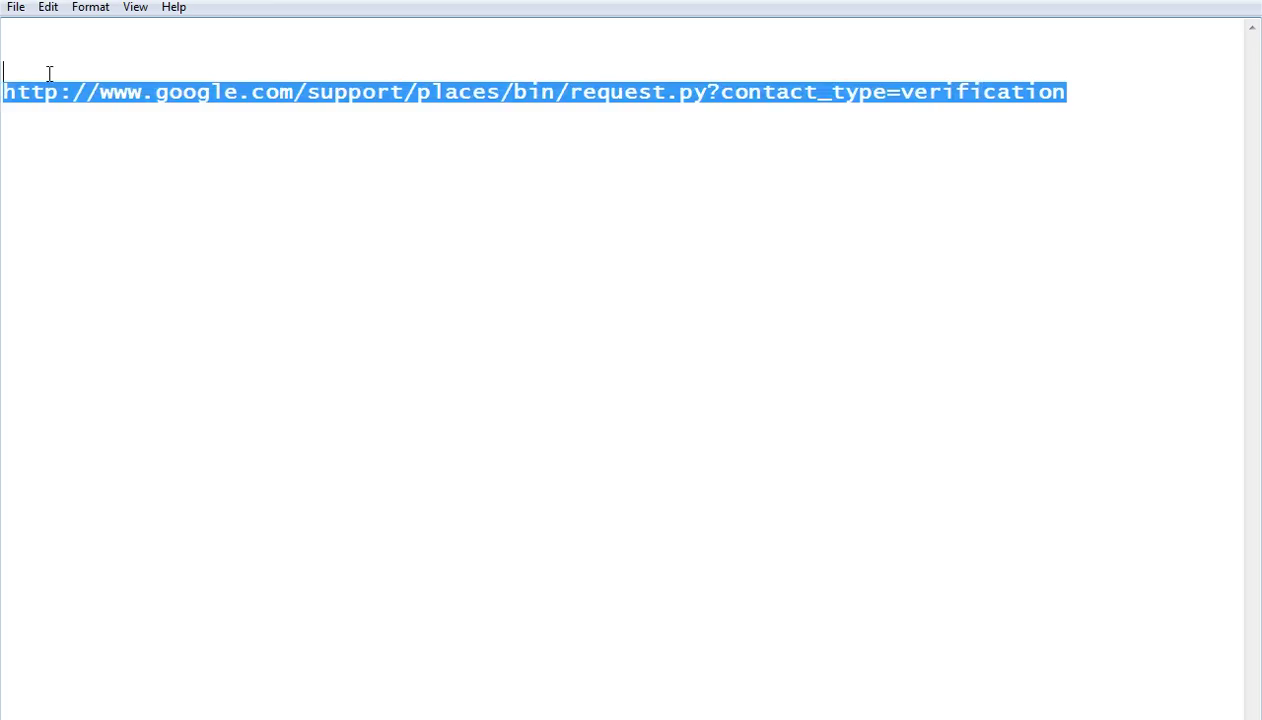
left_click(127, 231)
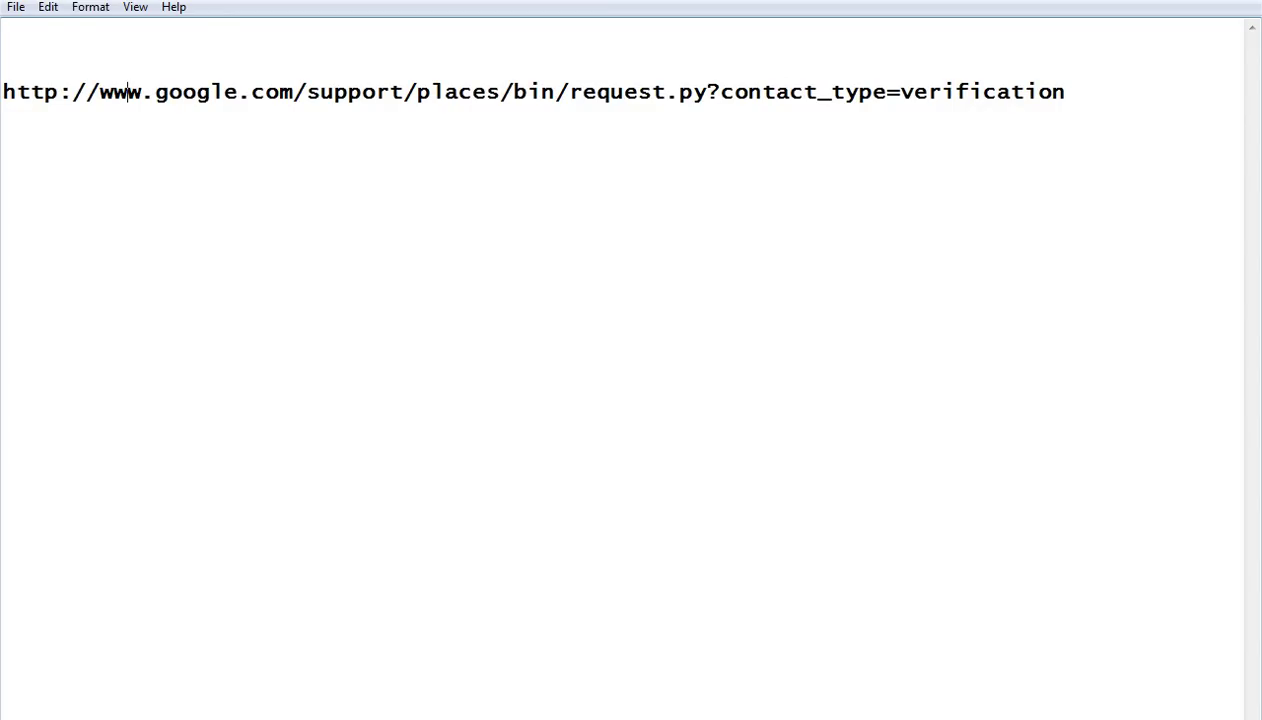
Close the Notepad note without saving and return in the browser to the Google search results for "google places"
key("alt+F4")
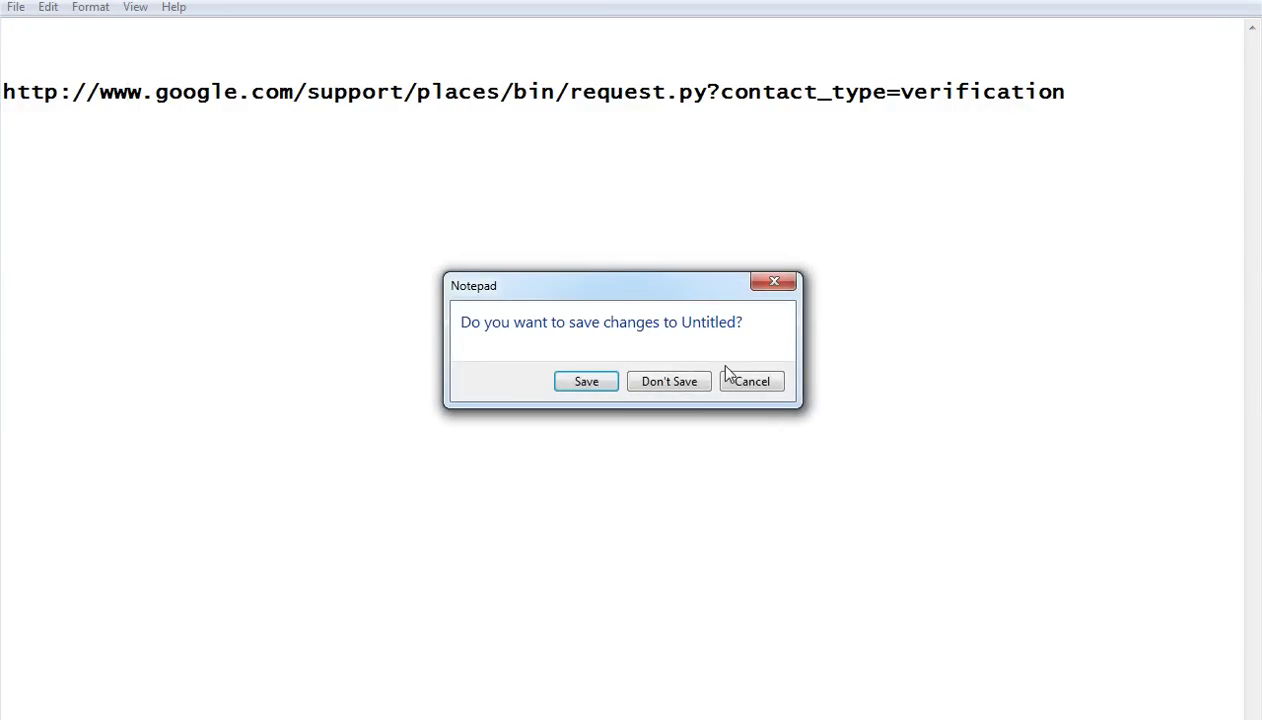
left_click(669, 382)
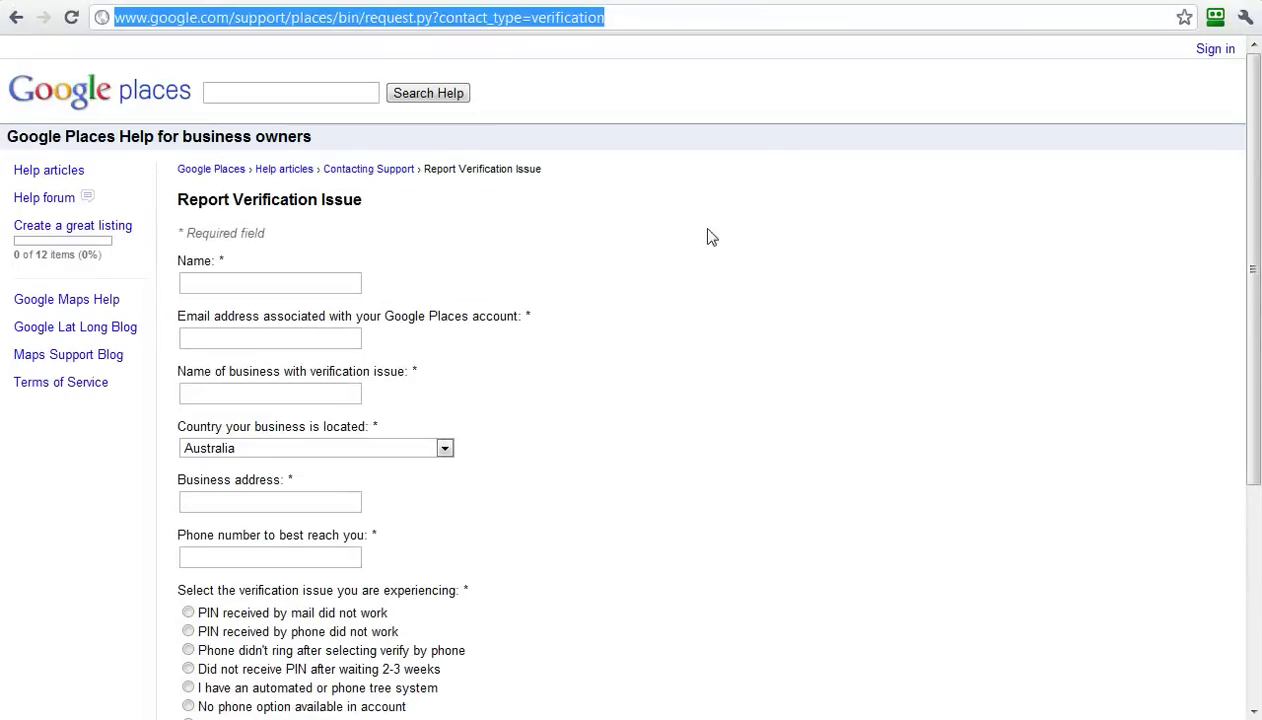
key("alt+Left")
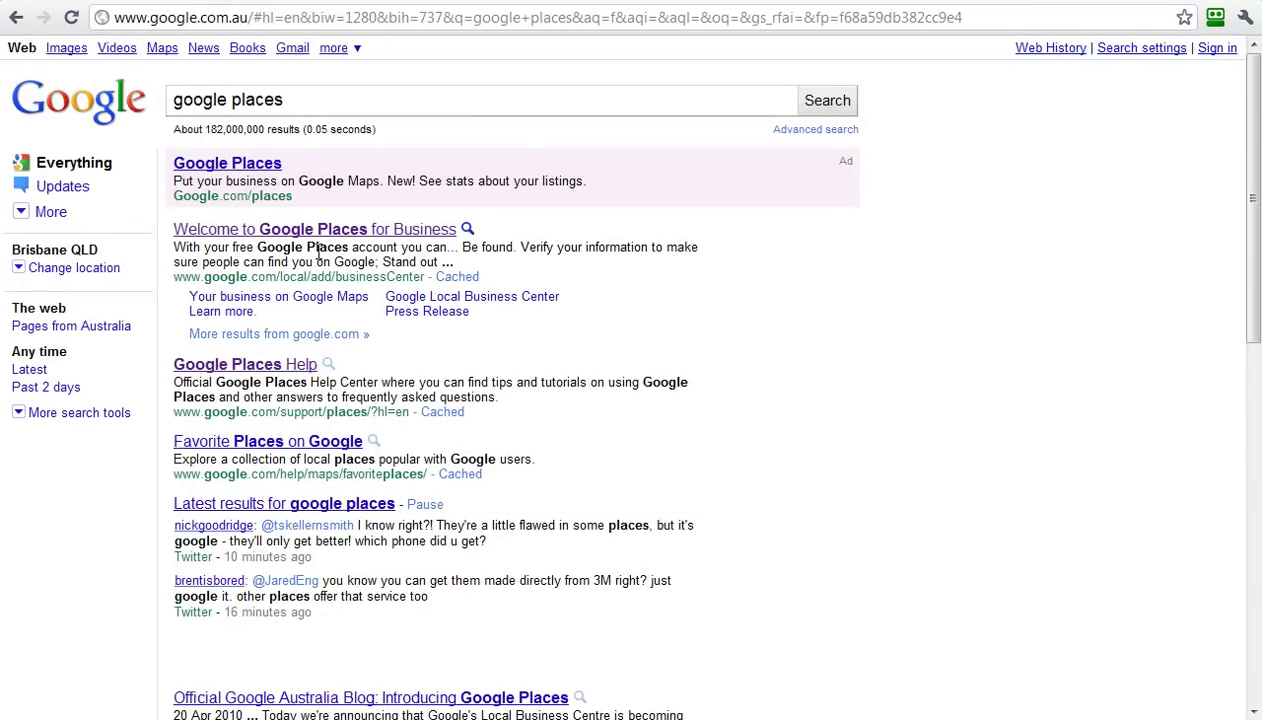